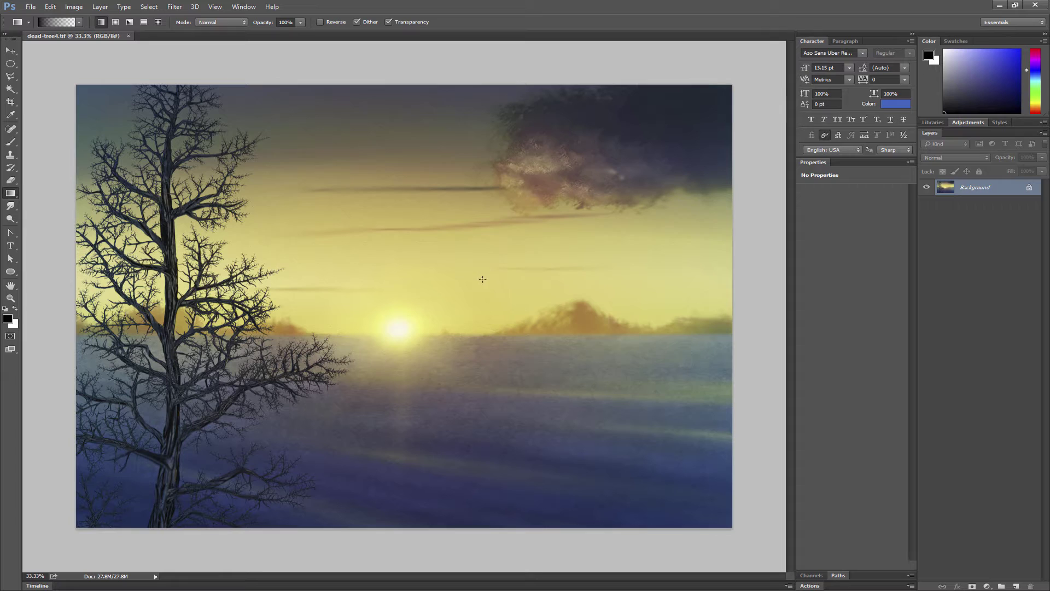
# Launch Filter > Painter > ParticleShop, then return to Photoshop without painting
pyautogui.click(175, 6)
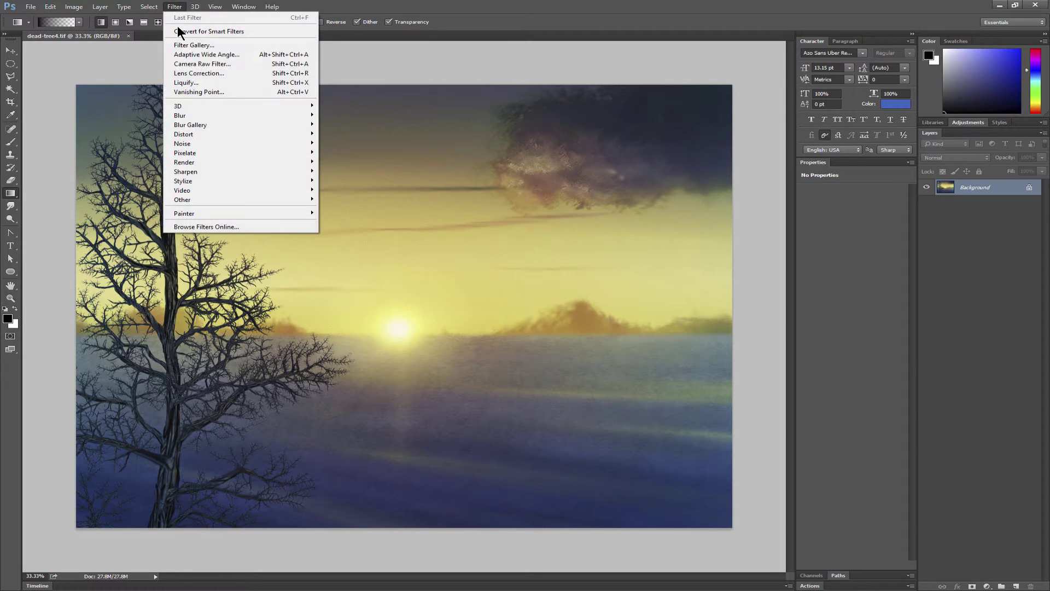
pyautogui.moveTo(198, 214)
pyautogui.click(141, 214)
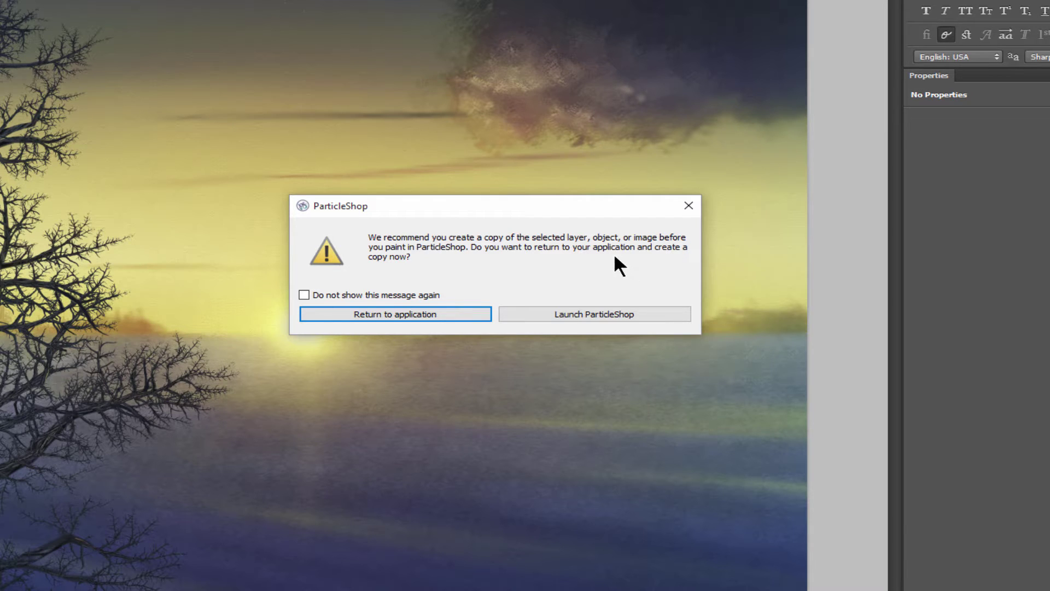
pyautogui.click(425, 314)
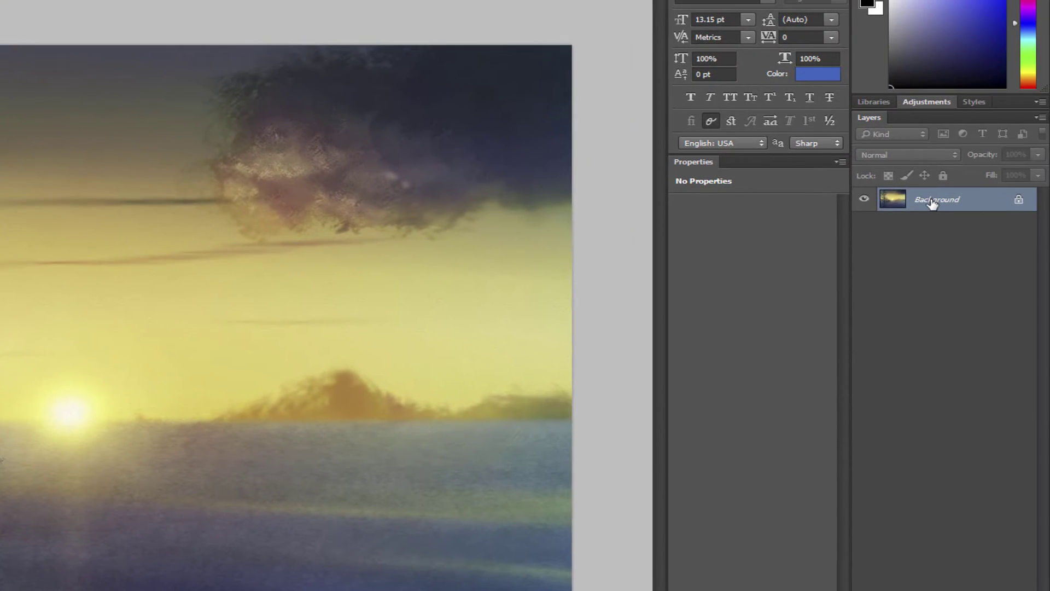
# Duplicate the Background layer as Background copy
pyautogui.rightClick(931, 199)
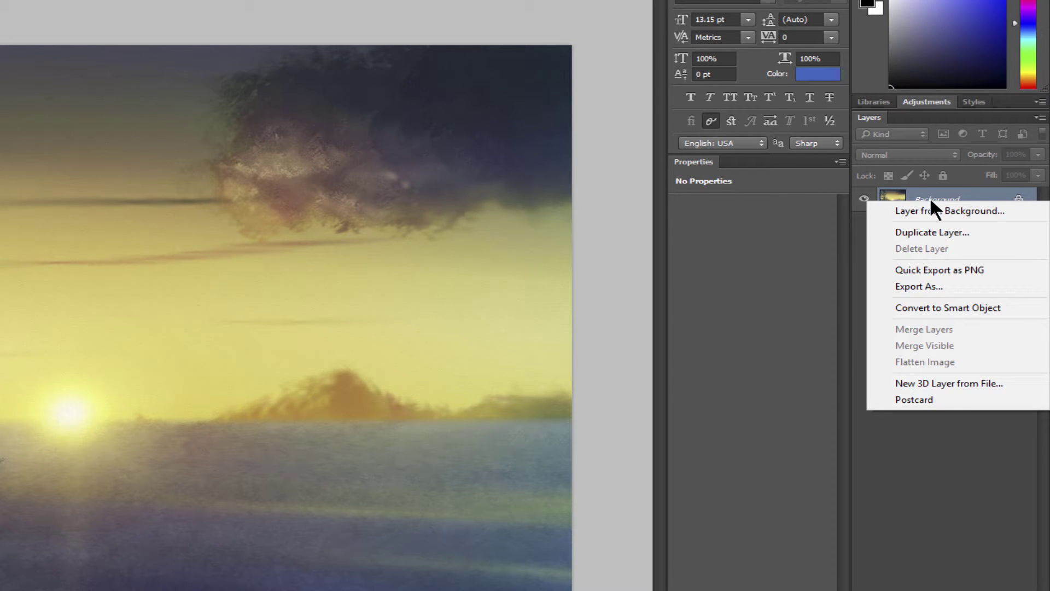
pyautogui.click(930, 231)
pyautogui.click(403, 190)
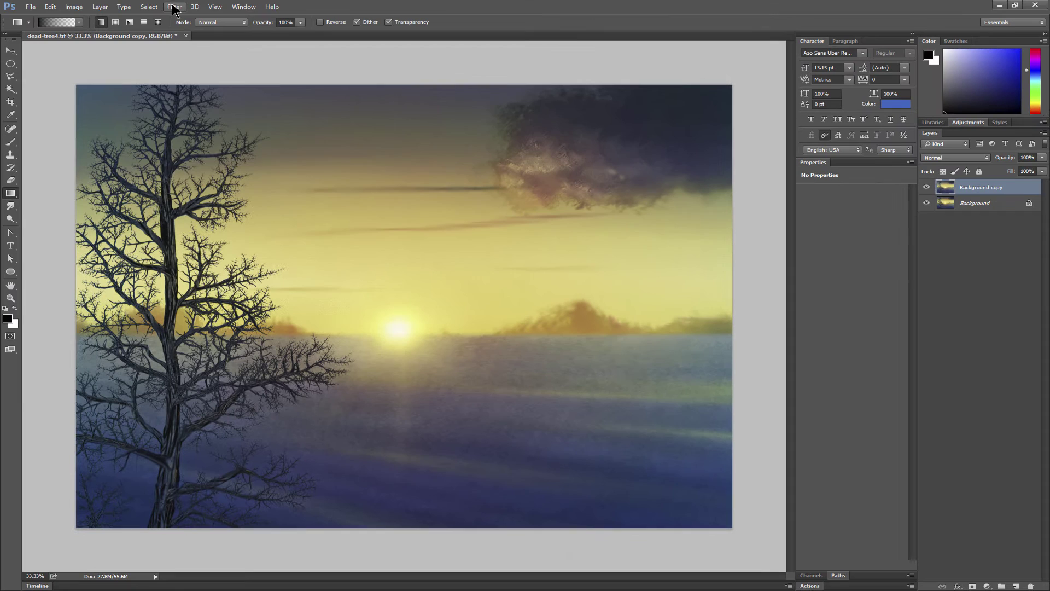
# Launch ParticleShop from Filter > Painter on Background copy, accepting the copy warning
pyautogui.click(175, 6)
pyautogui.moveTo(205, 215)
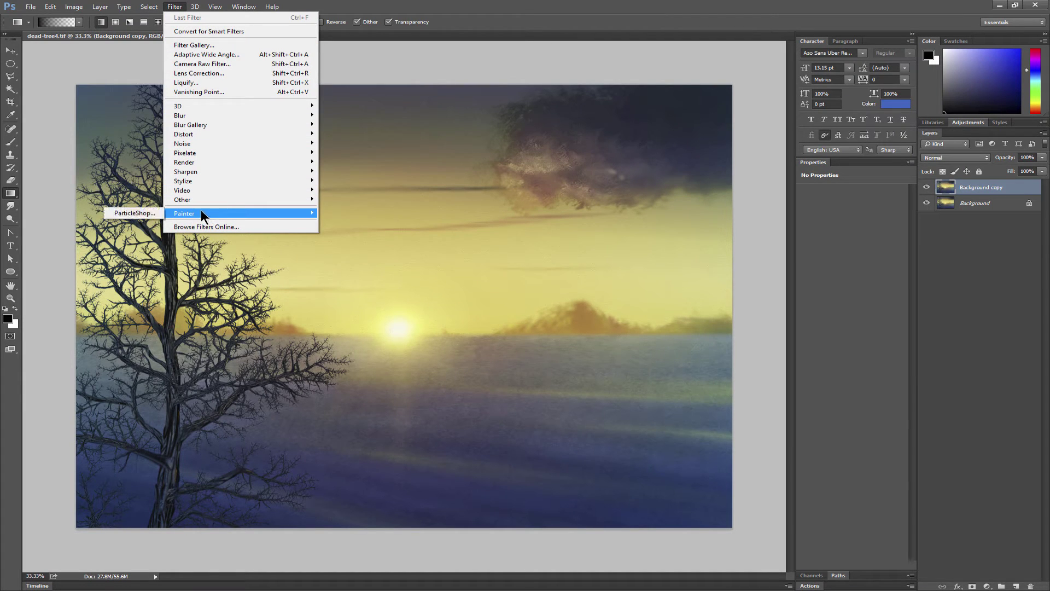
pyautogui.click(147, 214)
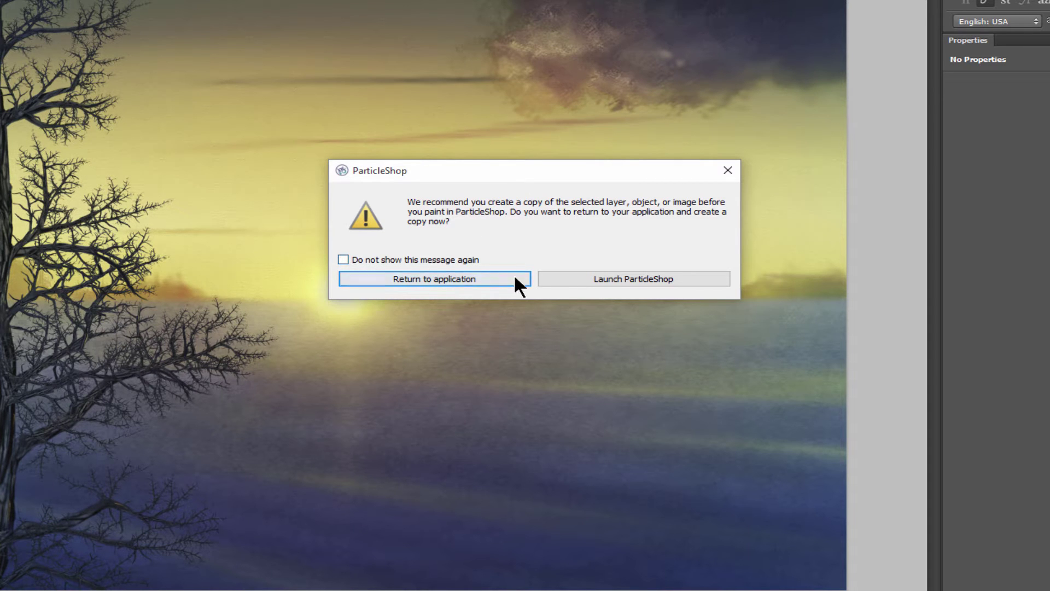
pyautogui.click(614, 278)
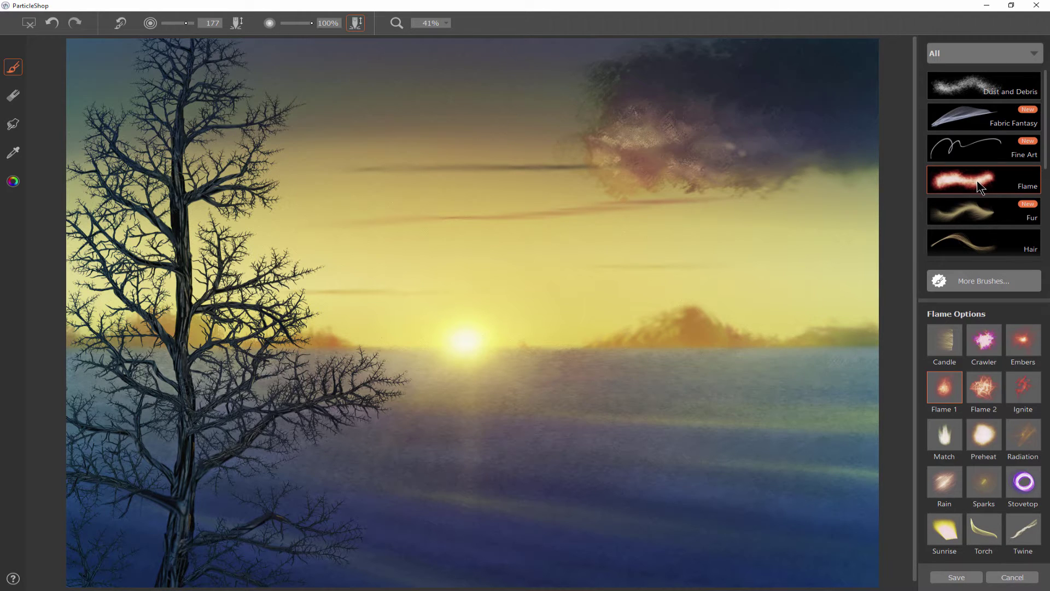
# Paint Flame 1 flames over the tree, then add a pale yellow Light It Up Laser starburst on the sun
pyautogui.moveTo(183, 131)
pyautogui.mouseDown()
pyautogui.moveTo(174, 139)
pyautogui.moveTo(177, 107)
pyautogui.moveTo(265, 152)
pyautogui.moveTo(255, 112)
pyautogui.moveTo(244, 164)
pyautogui.moveTo(251, 260)
pyautogui.moveTo(272, 294)
pyautogui.moveTo(257, 306)
pyautogui.moveTo(219, 481)
pyautogui.moveTo(159, 533)
pyautogui.moveTo(136, 219)
pyautogui.mouseUp()
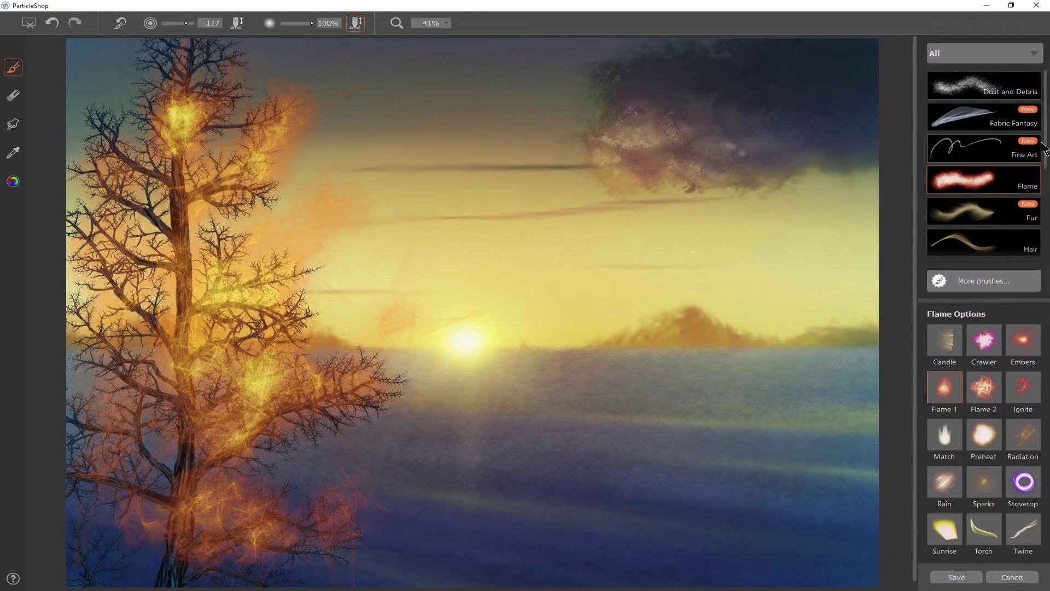
pyautogui.moveTo(1047, 141); pyautogui.dragTo(1046, 198)
pyautogui.click(990, 174)
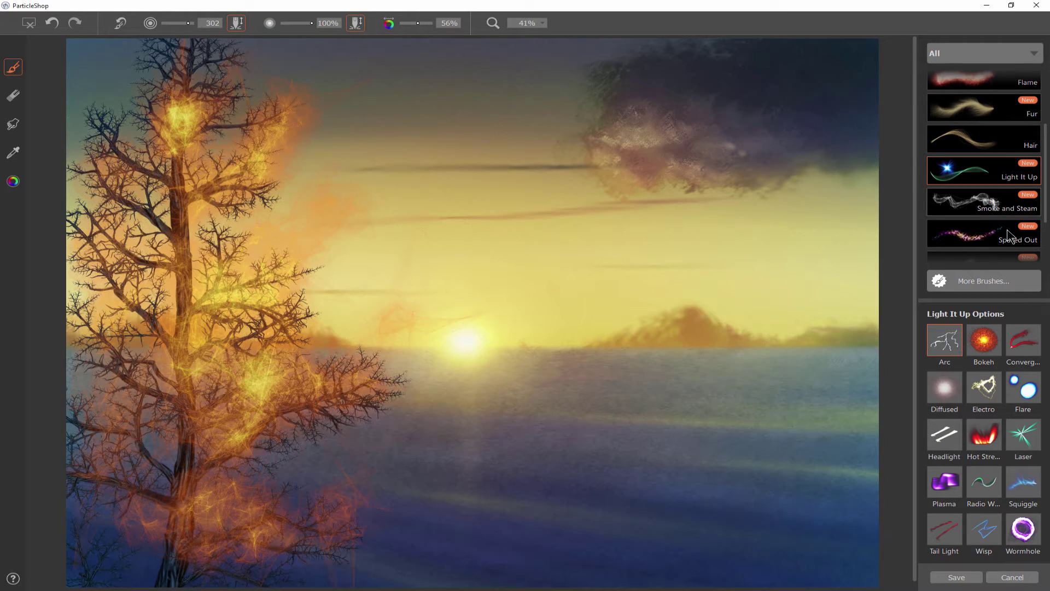
pyautogui.click(1022, 440)
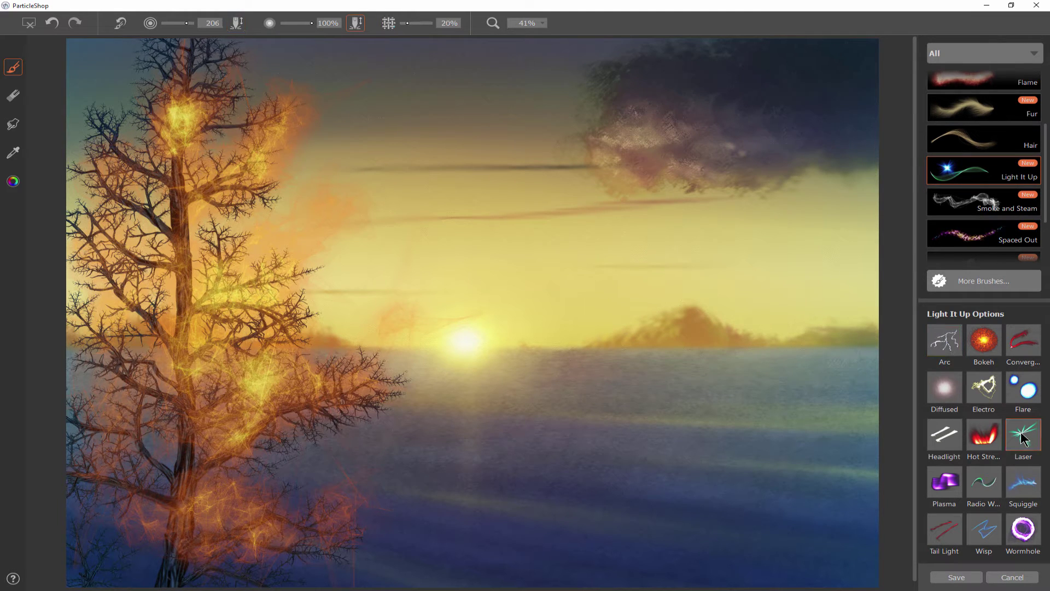
pyautogui.click(13, 182)
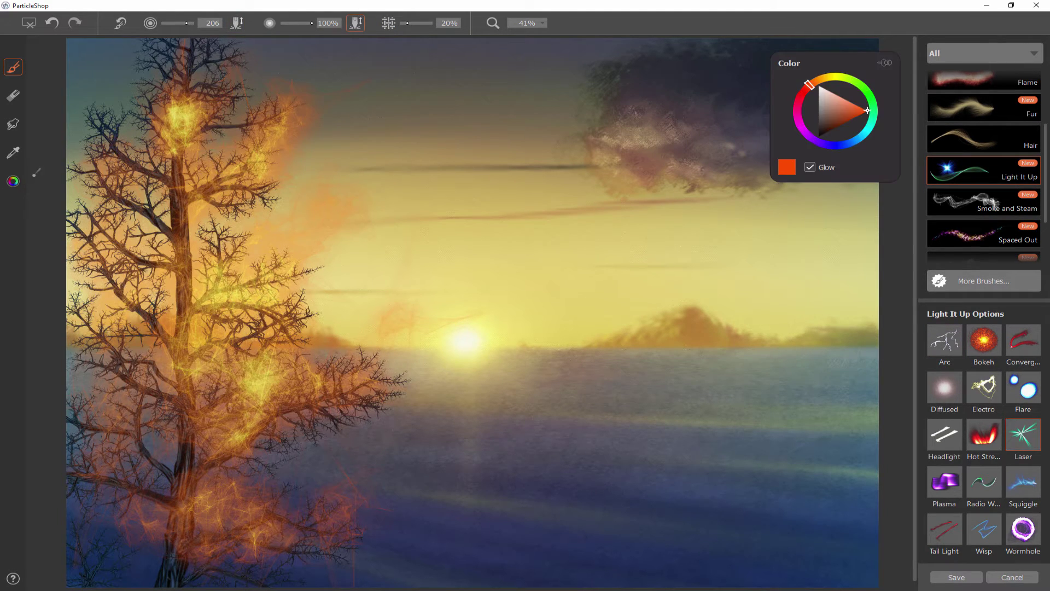
pyautogui.click(830, 77)
pyautogui.click(831, 89)
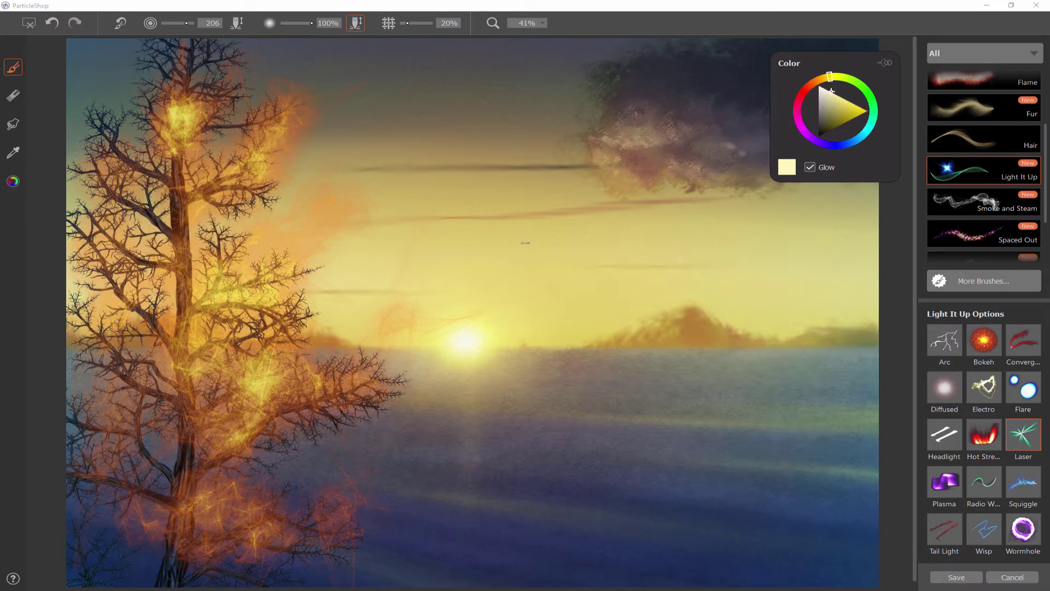
pyautogui.click(466, 341)
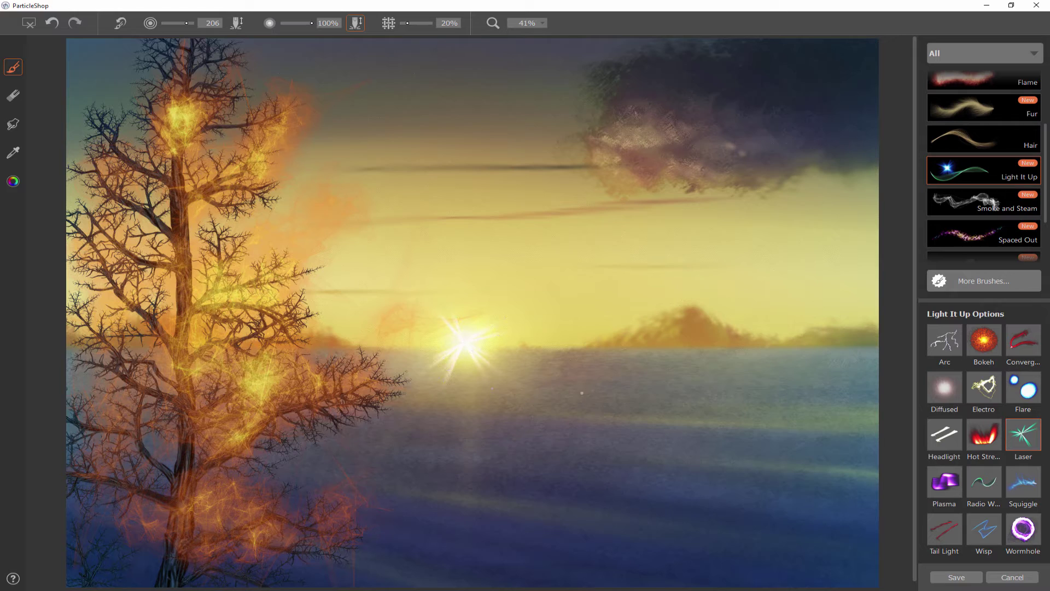
# Set brush size to 750 and use Glow to smear the lower branches and brighten the treetop
pyautogui.moveTo(189, 23); pyautogui.dragTo(222, 34)
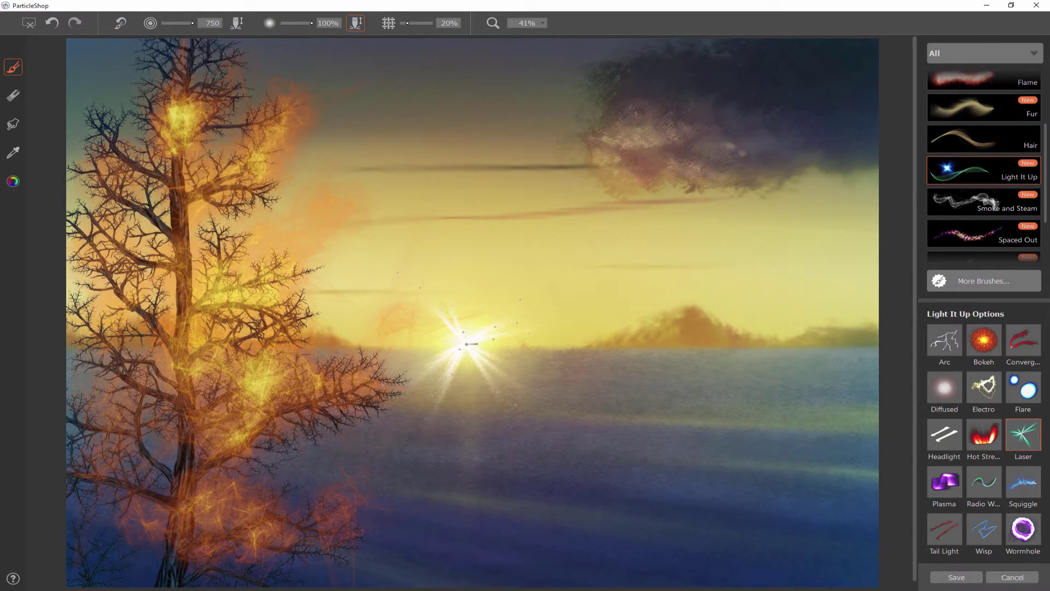
pyautogui.click(13, 124)
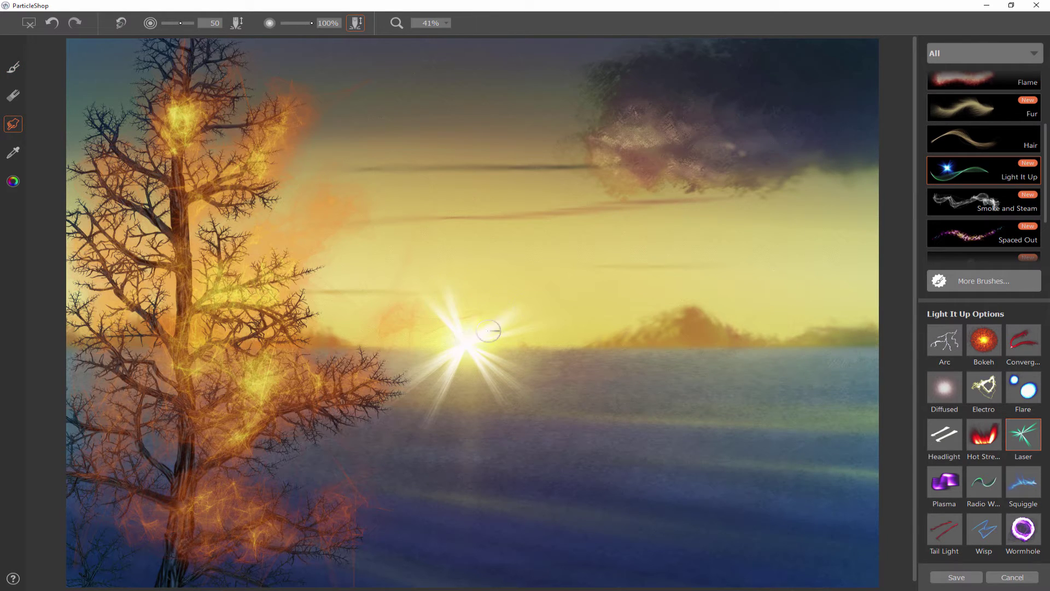
pyautogui.moveTo(257, 358)
pyautogui.mouseDown()
pyautogui.moveTo(217, 455)
pyautogui.moveTo(331, 367)
pyautogui.moveTo(214, 356)
pyautogui.moveTo(197, 372)
pyautogui.moveTo(199, 323)
pyautogui.moveTo(167, 344)
pyautogui.mouseUp()
pyautogui.moveTo(182, 101)
pyautogui.mouseDown()
pyautogui.moveTo(208, 112)
pyautogui.moveTo(283, 93)
pyautogui.moveTo(323, 115)
pyautogui.moveTo(277, 92)
pyautogui.mouseUp()
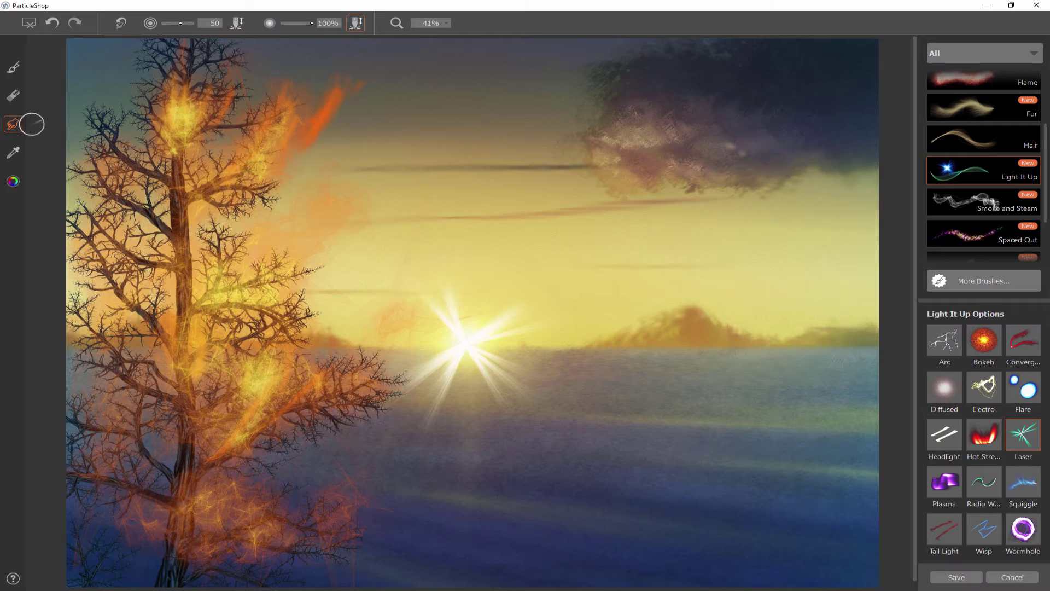
# Erase the stray orange streak right of the tree with a 319 px eraser
pyautogui.click(13, 96)
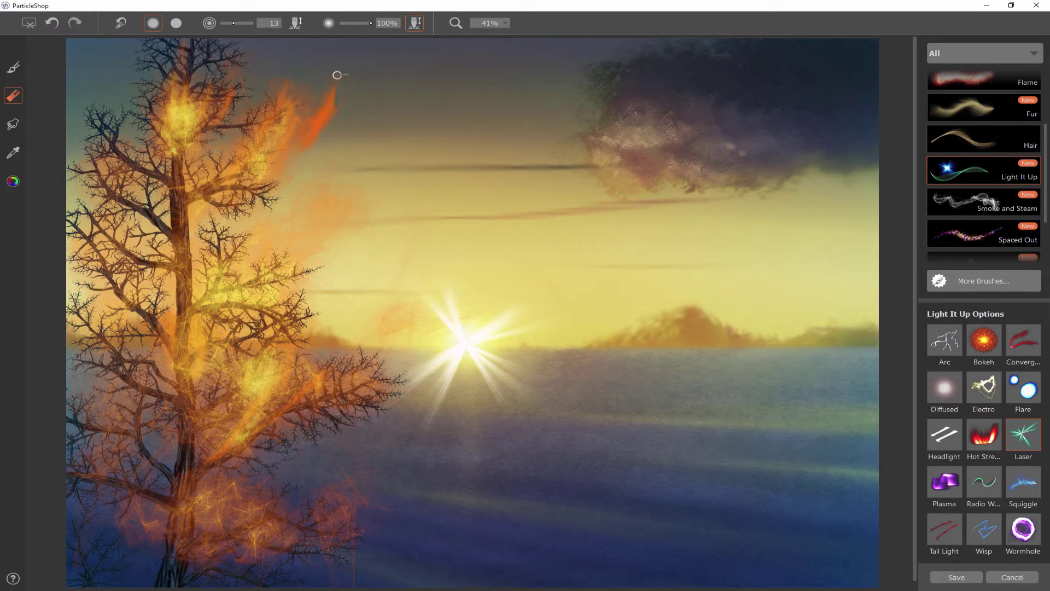
pyautogui.moveTo(233, 24); pyautogui.dragTo(249, 24)
pyautogui.moveTo(328, 93); pyautogui.dragTo(300, 145)
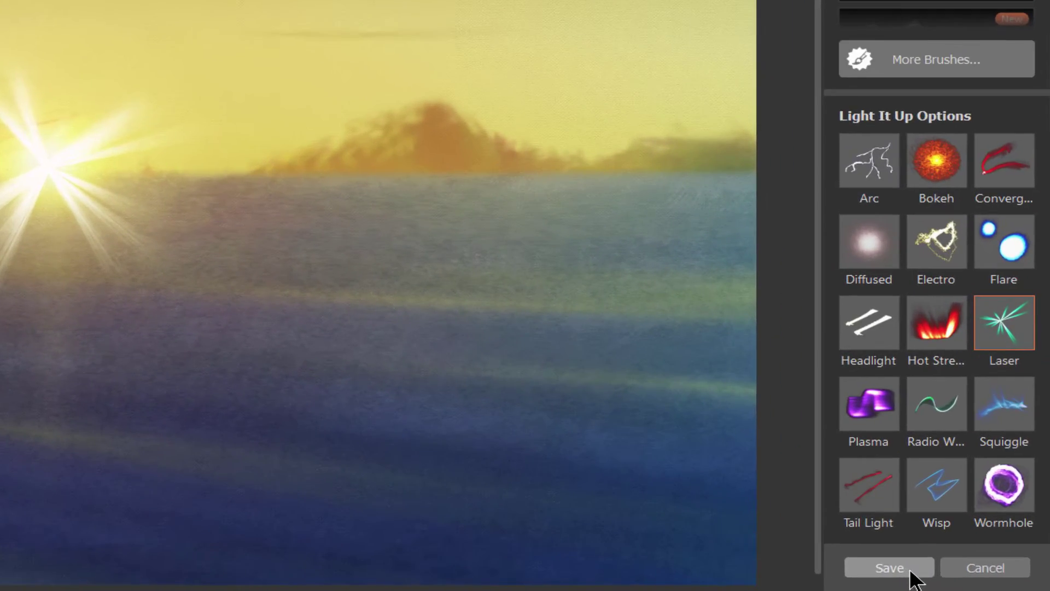
# Save with the Save only brushstrokes option and confirm, returning to Photoshop
pyautogui.click(951, 576)
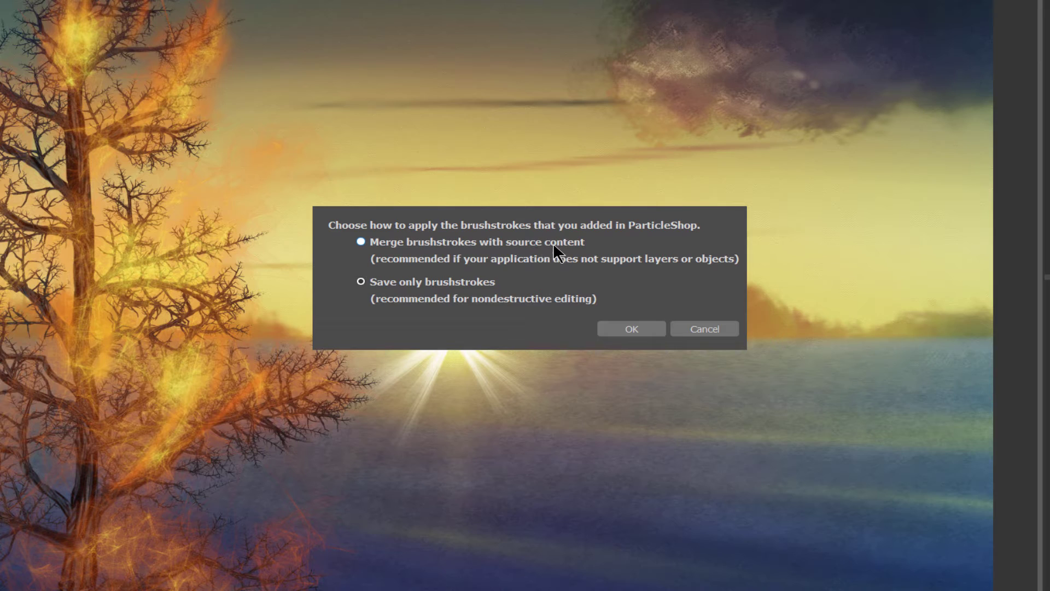
pyautogui.click(376, 284)
pyautogui.click(630, 329)
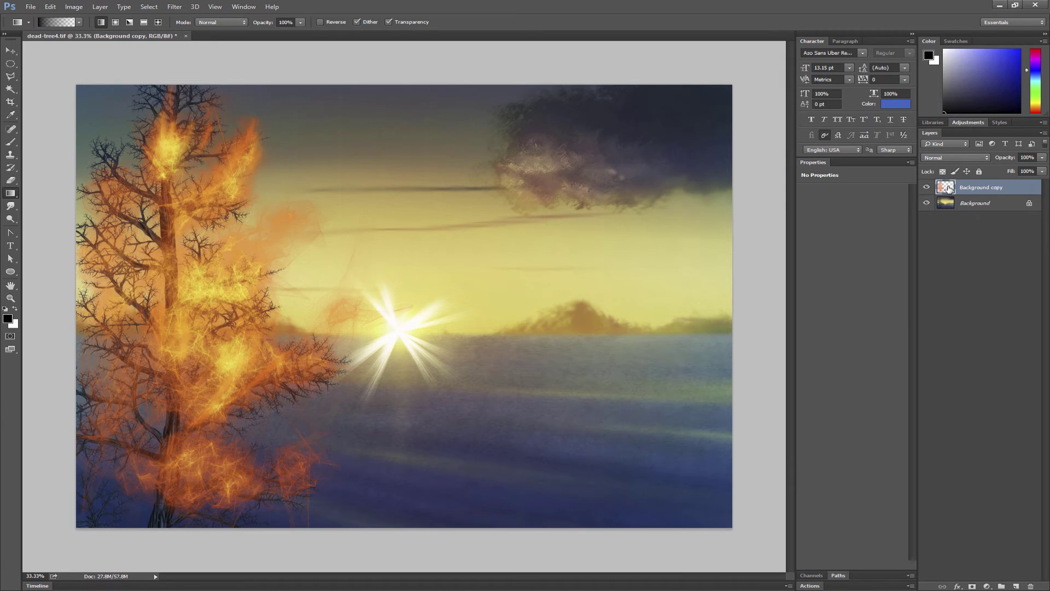
# Toggle the Background and flames layers' visibility to compare the flame effect
pyautogui.click(926, 203)
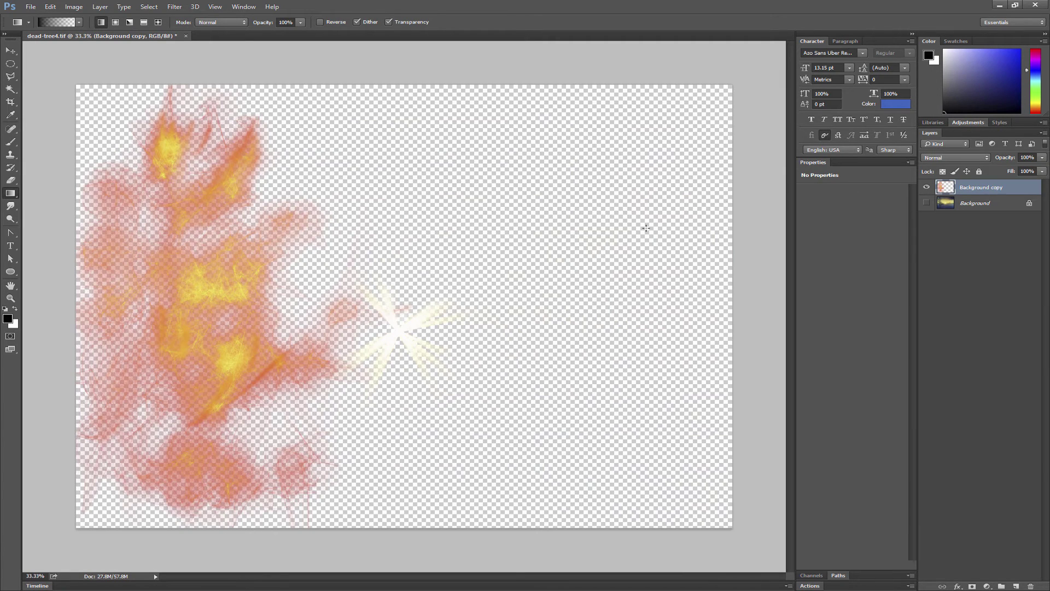
pyautogui.click(926, 187)
pyautogui.click(926, 188)
pyautogui.click(926, 203)
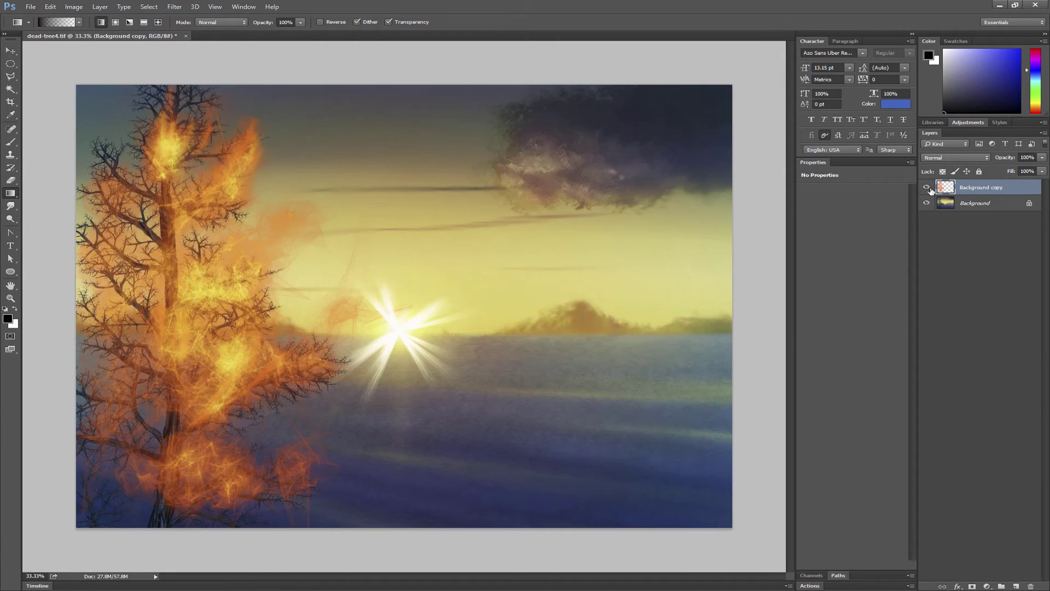
pyautogui.click(927, 187)
pyautogui.click(926, 187)
pyautogui.click(926, 187)
pyautogui.click(926, 187)
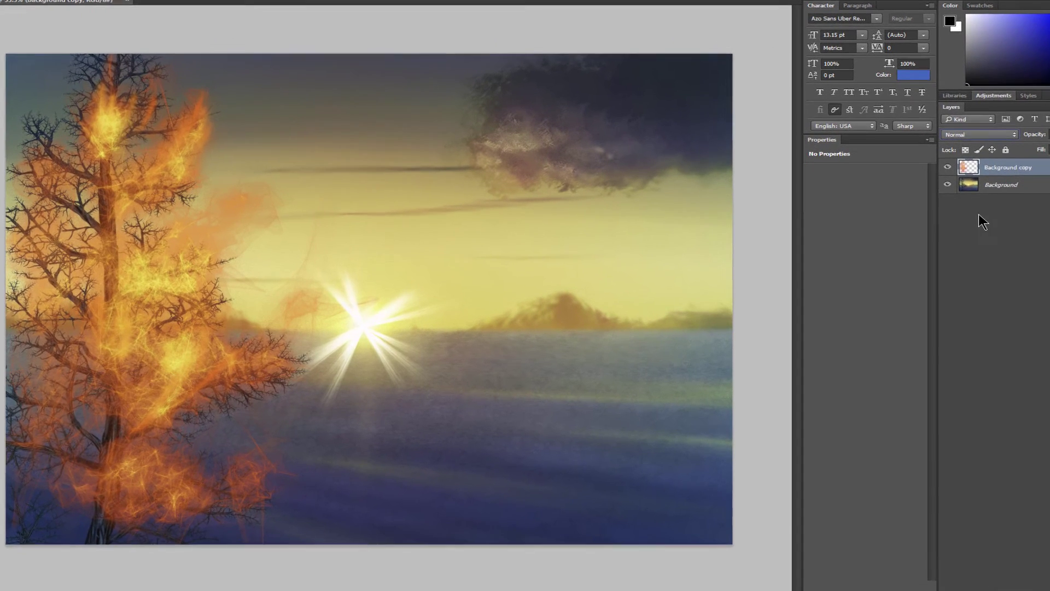
# Try Screen and Multiply blend modes on the flame layer, settling on Hard Light
pyautogui.click(969, 132)
pyautogui.click(965, 202)
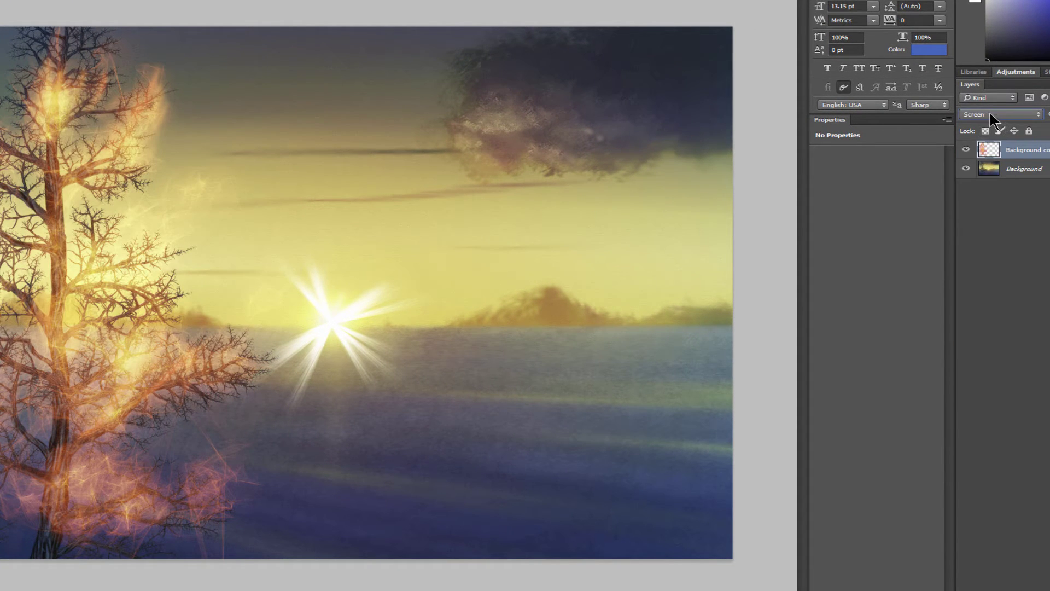
pyautogui.click(991, 114)
pyautogui.press('Escape')
pyautogui.hotkey('alt', 'shift', 'm')
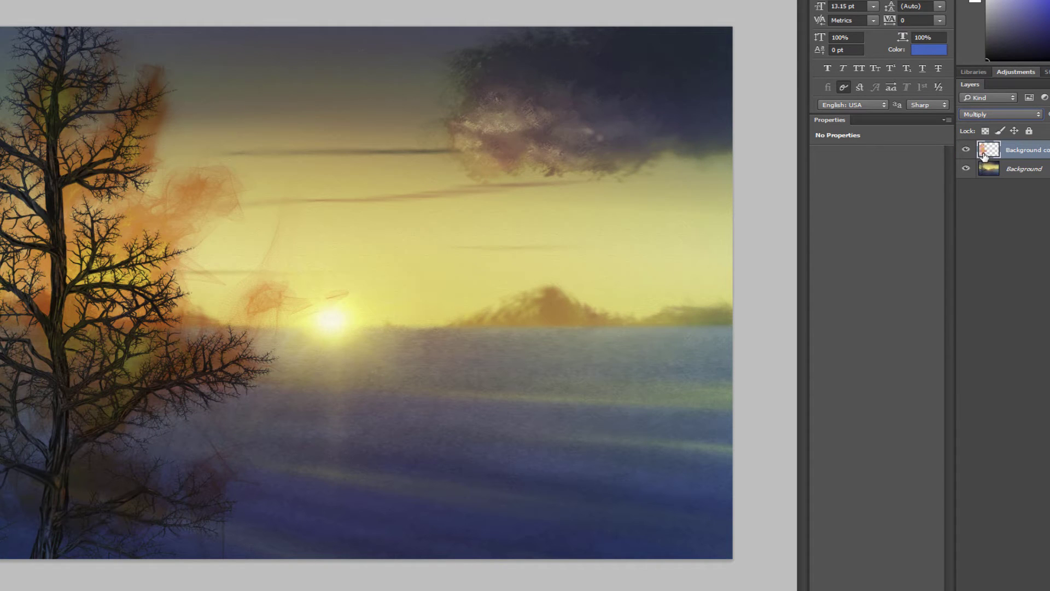
pyautogui.click(983, 114)
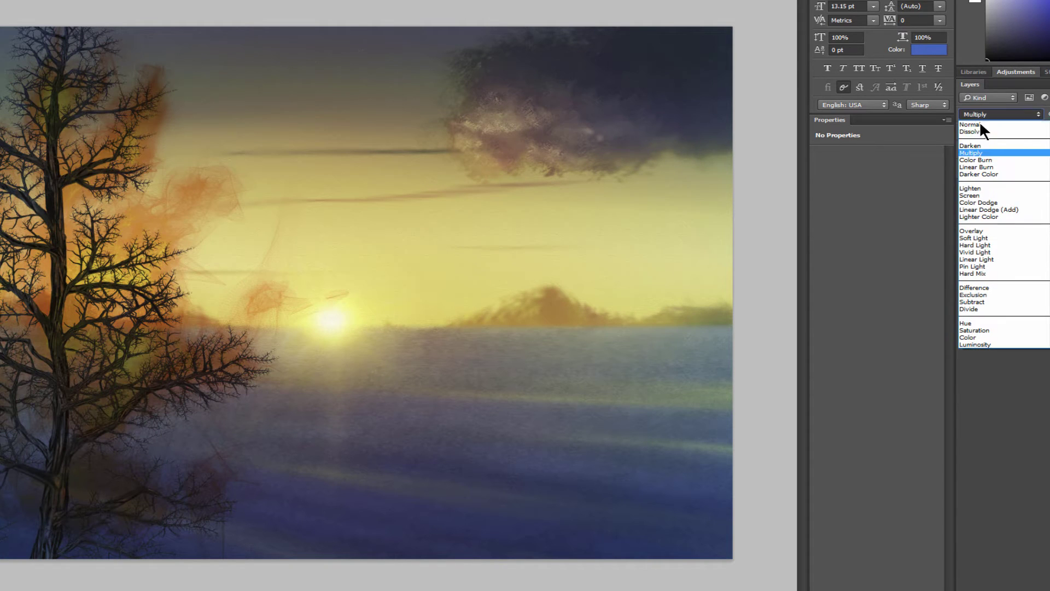
pyautogui.click(980, 246)
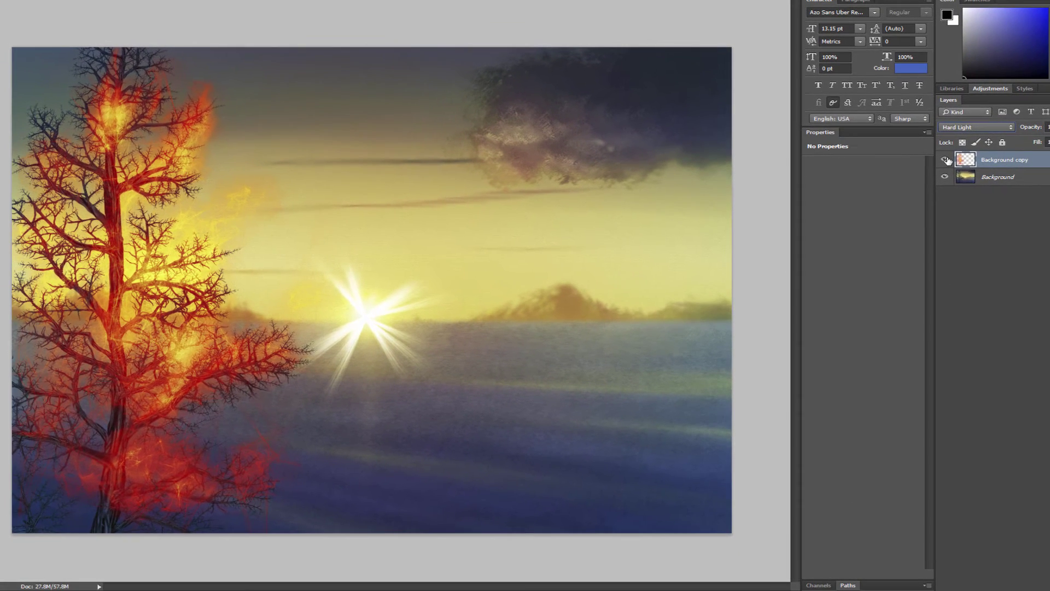
# Toggle the flame layer on and off to compare the Hard Light result
pyautogui.click(945, 160)
pyautogui.click(945, 161)
pyautogui.click(945, 160)
pyautogui.click(945, 160)
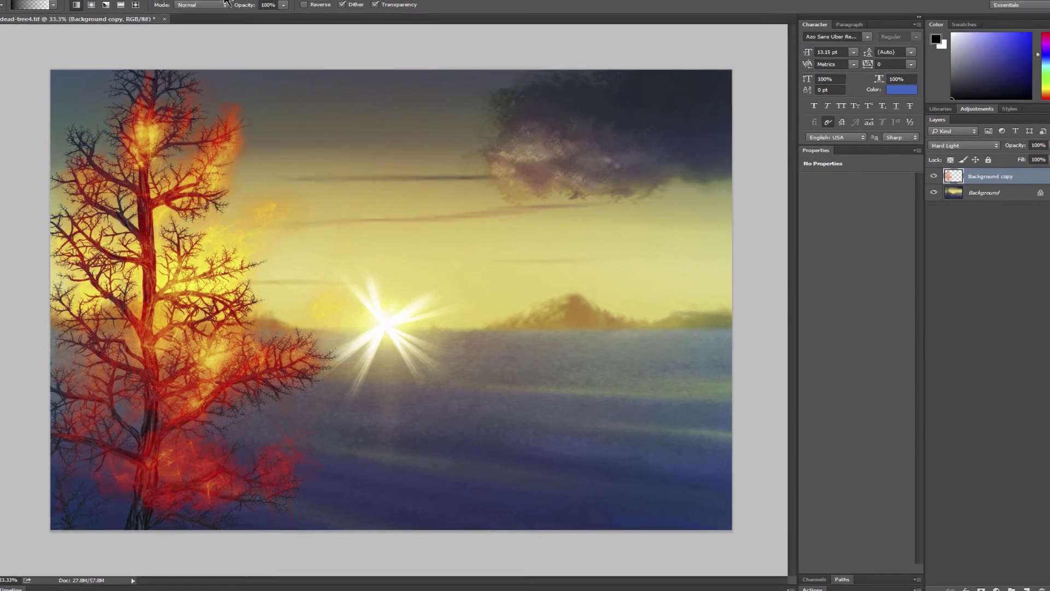
# Apply Image > Adjustments > Hue/Saturation, dragging Hue to turn the flames blue
pyautogui.click(74, 6)
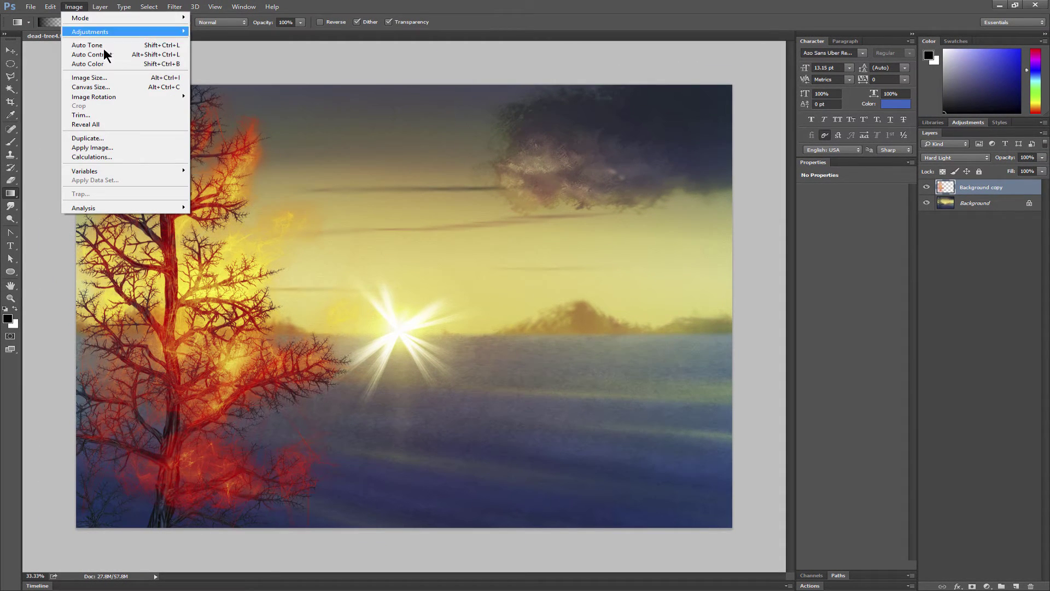
pyautogui.moveTo(130, 31)
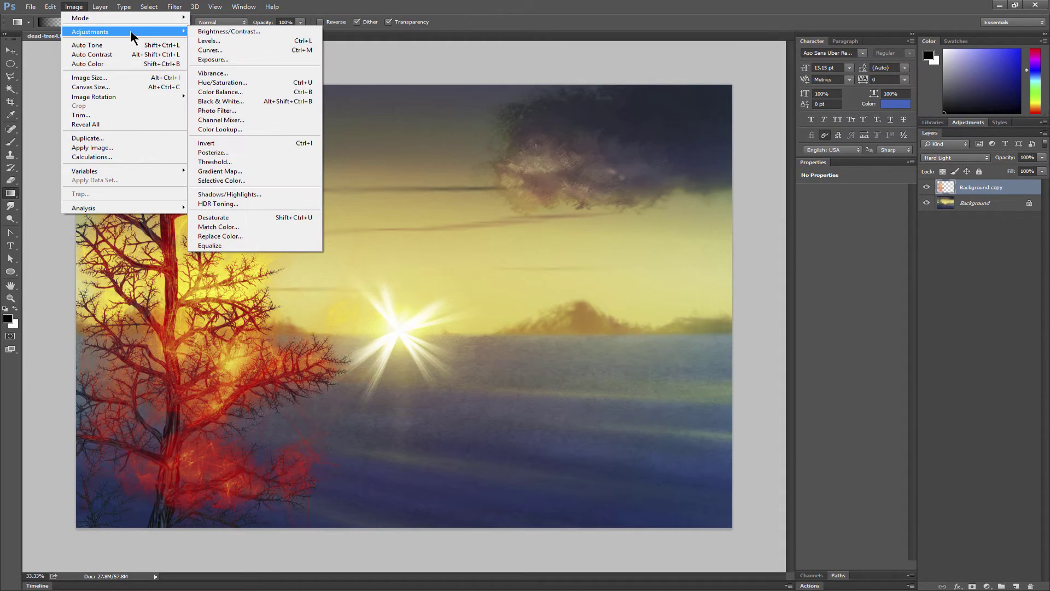
pyautogui.click(232, 82)
pyautogui.moveTo(827, 221); pyautogui.dragTo(777, 222)
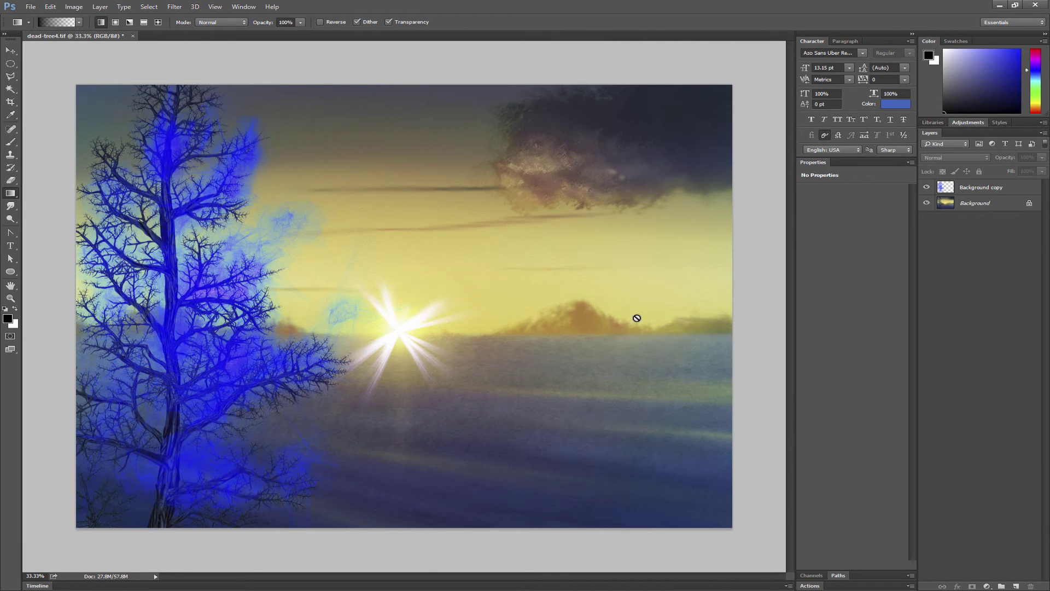
# Duplicate Background copy and Background together, then merge the copies with Ctrl+E into Background copy 3
pyautogui.click(975, 191)
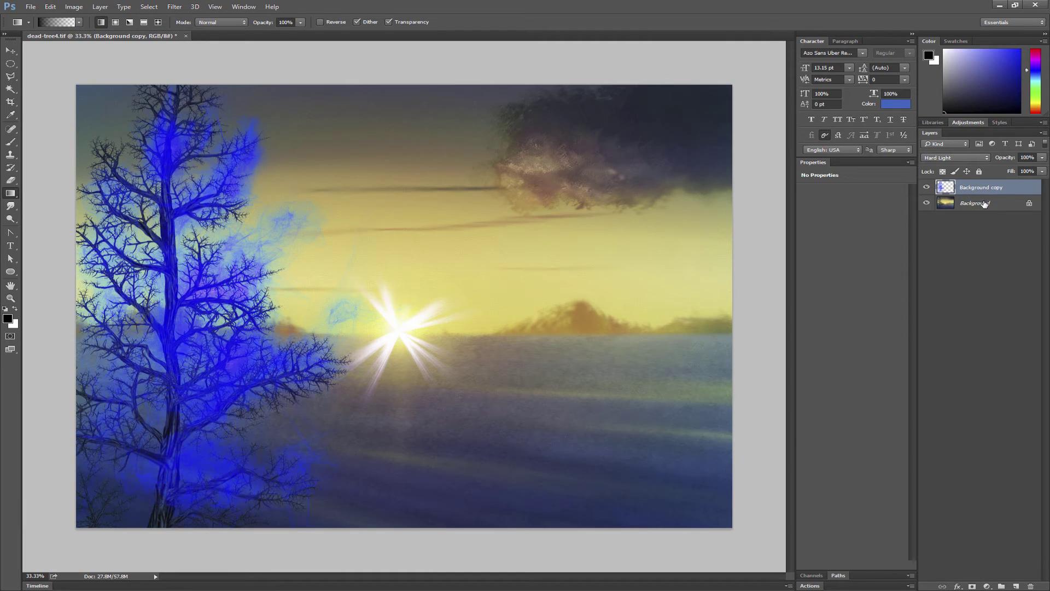
pyautogui.keyDown('shift'); pyautogui.click(978, 203); pyautogui.keyUp('shift')
pyautogui.rightClick(977, 188)
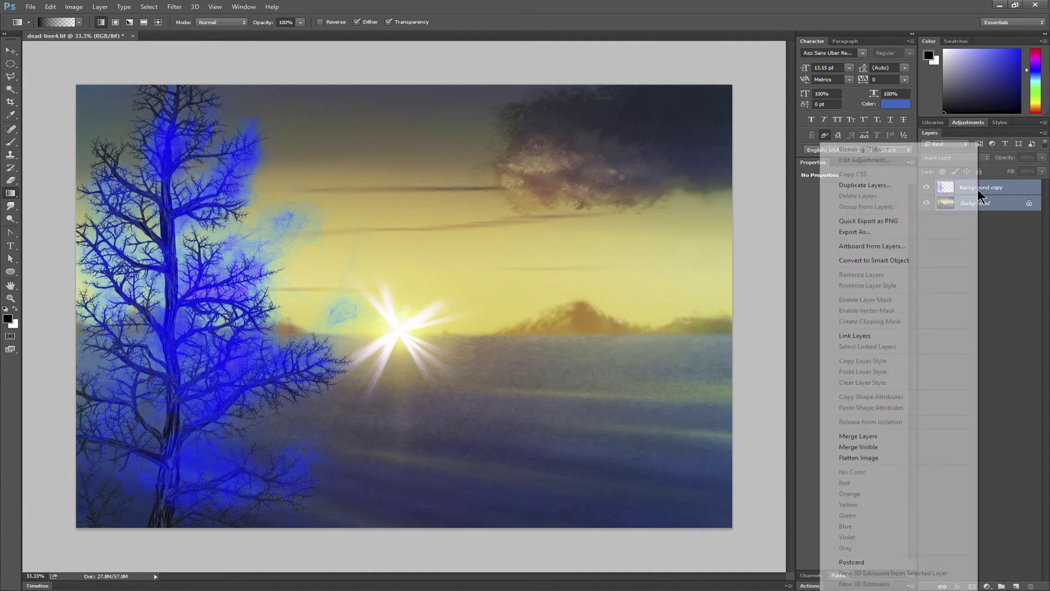
pyautogui.click(875, 184)
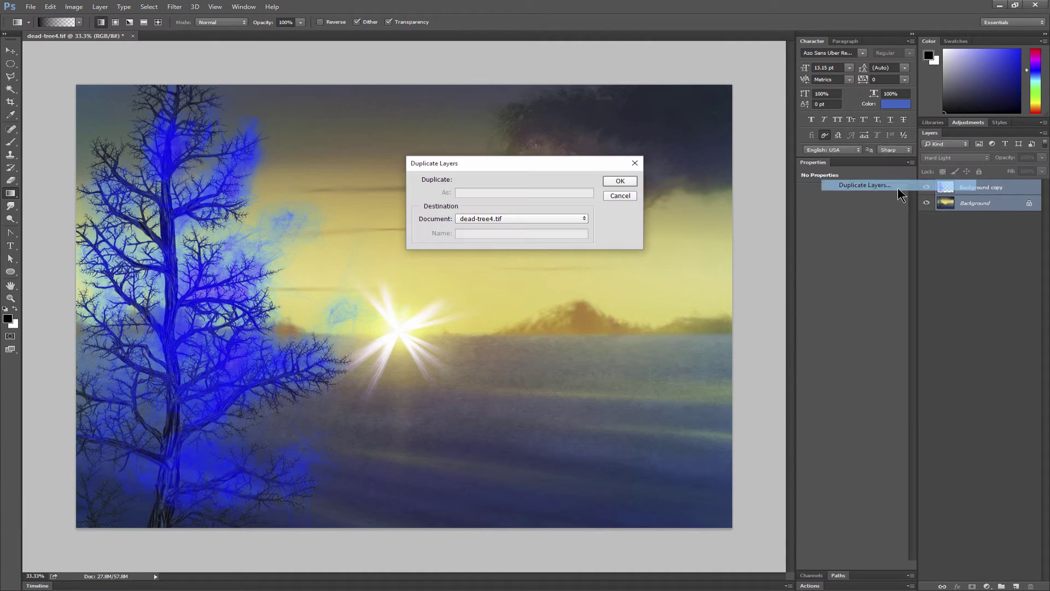
pyautogui.click(619, 181)
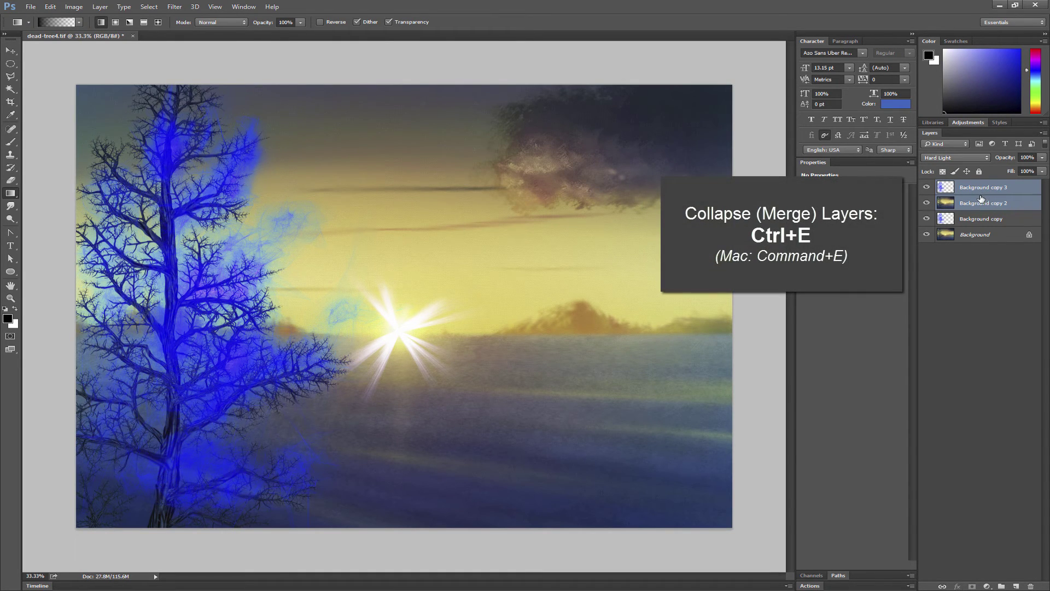
pyautogui.hotkey('ctrl', 'e')
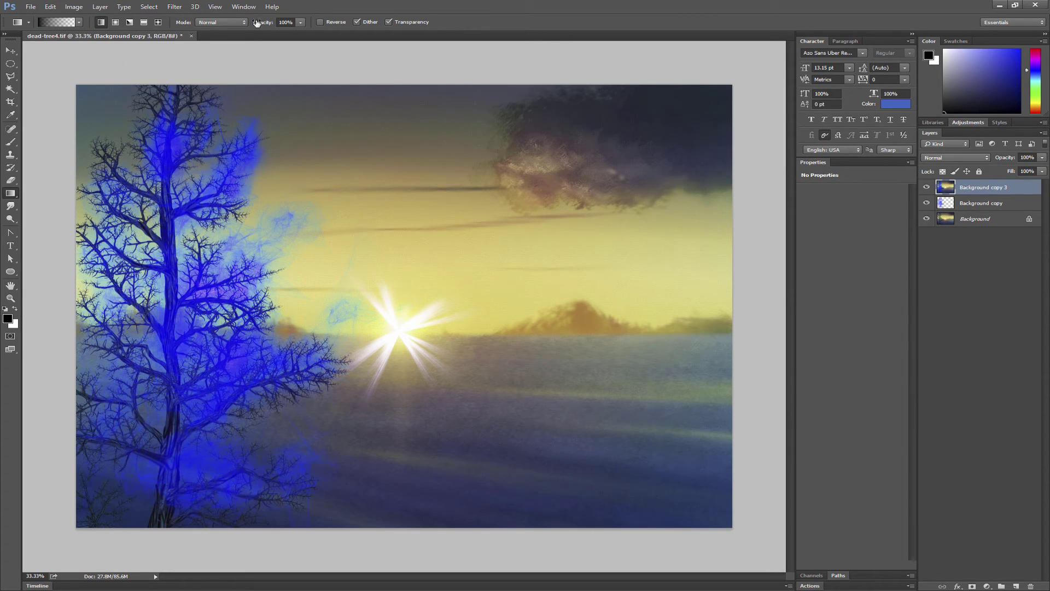
pyautogui.click(175, 7)
# Paint a Diffused Light It Up glow on the sun at brush size 346 and save the strokes
pyautogui.moveTo(224, 214)
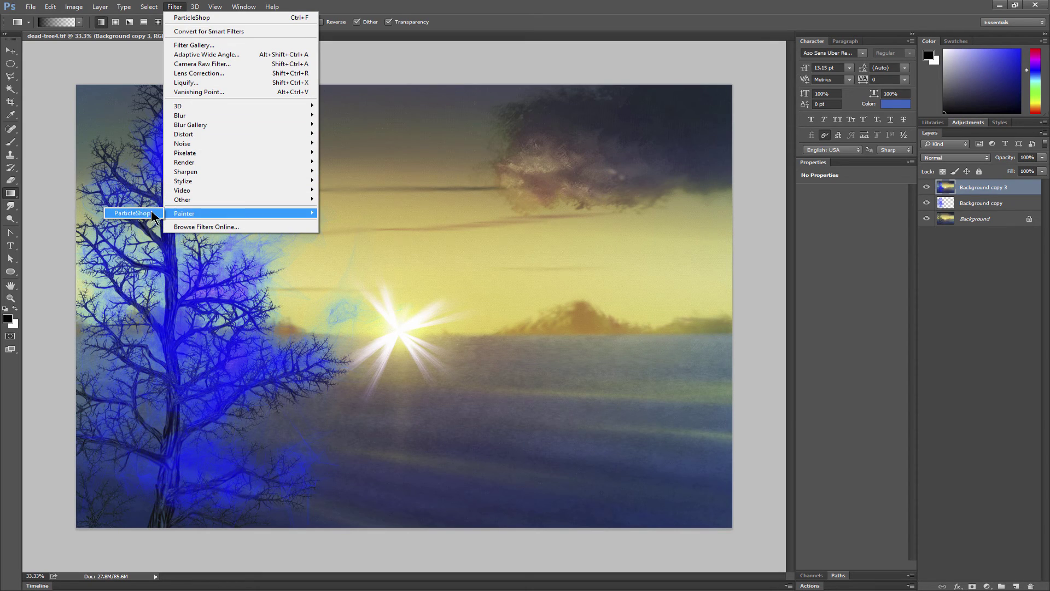
pyautogui.click(145, 213)
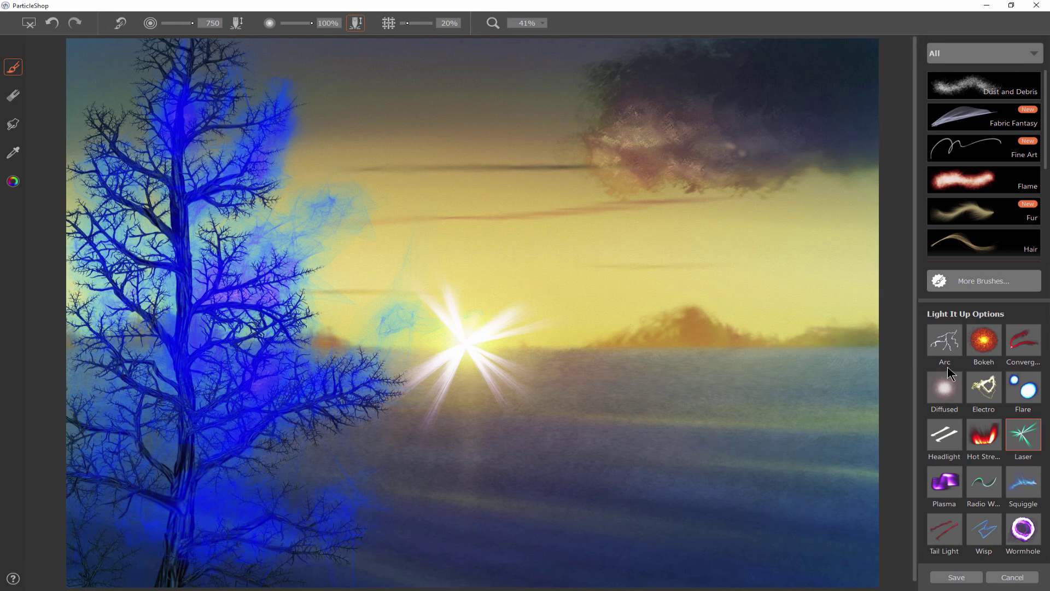
pyautogui.click(946, 384)
pyautogui.moveTo(465, 343); pyautogui.dragTo(466, 343)
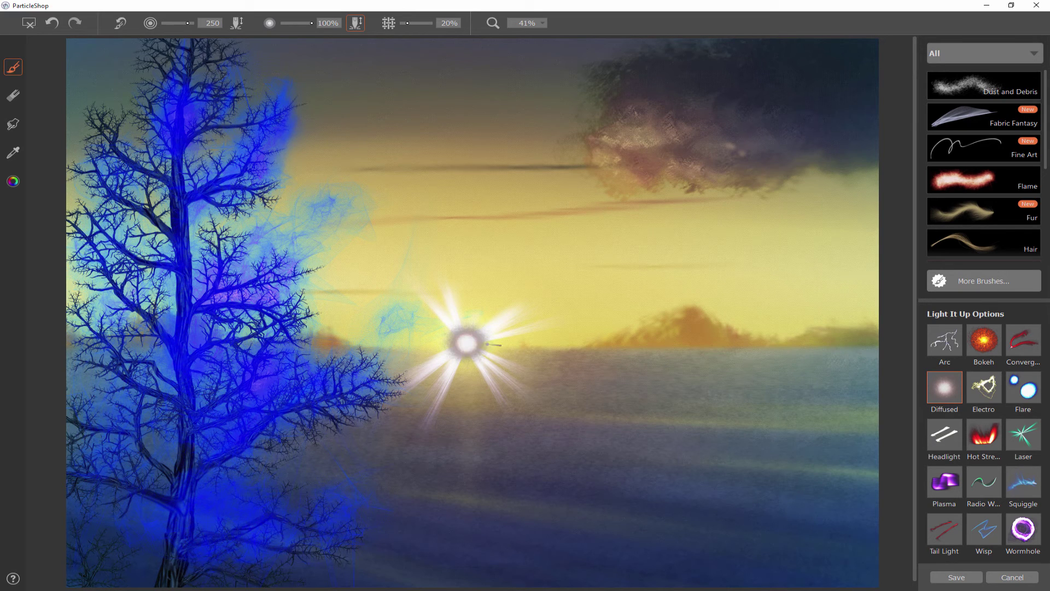
pyautogui.moveTo(503, 377); pyautogui.dragTo(503, 377)
pyautogui.click(468, 344)
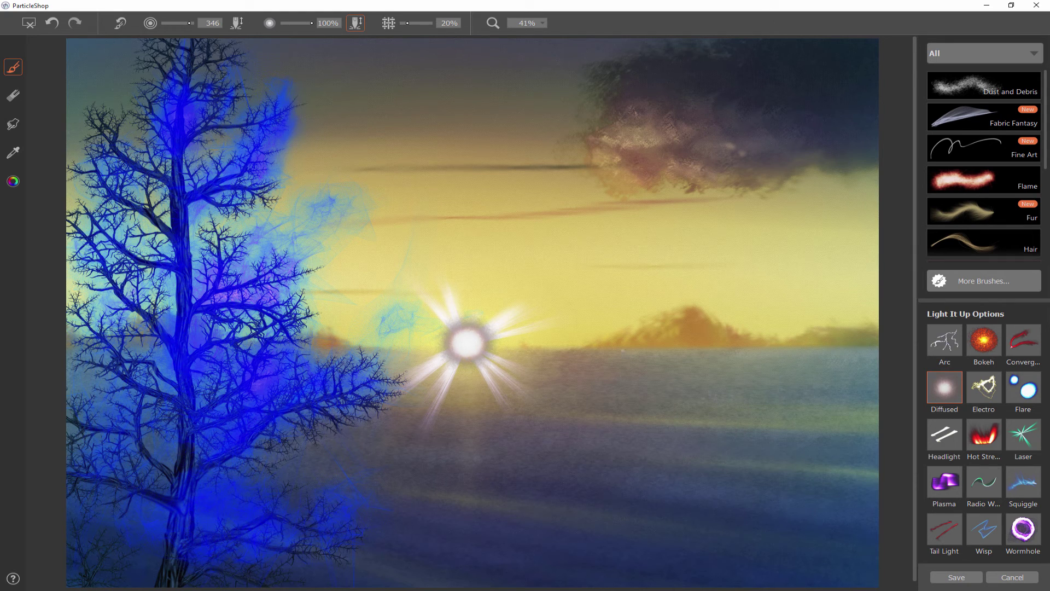
pyautogui.click(957, 576)
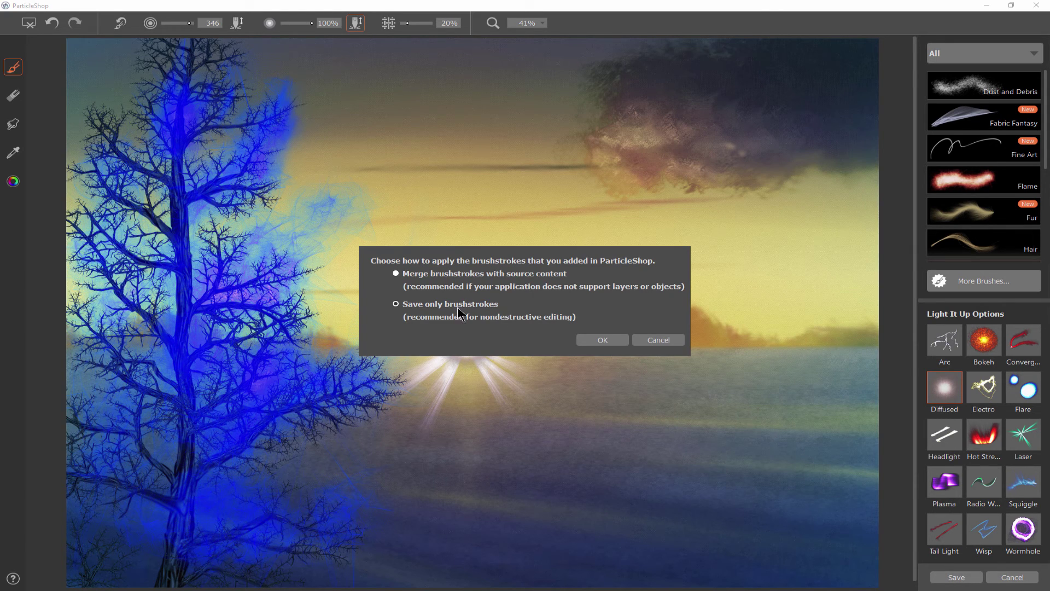
pyautogui.click(585, 340)
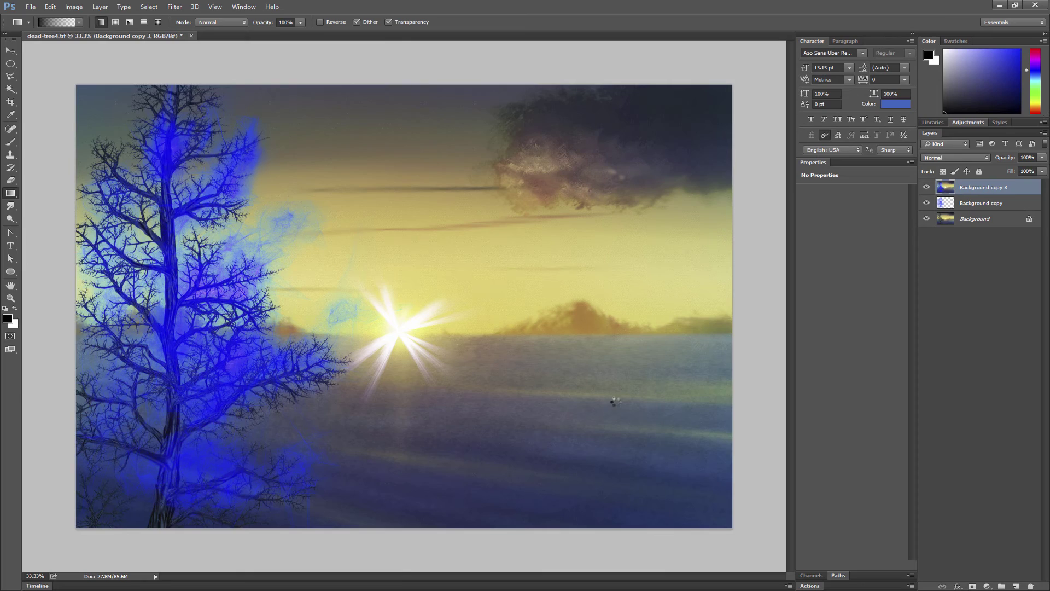
# Set the glow layer to Screen and scale it up to about 216%
pyautogui.click(947, 158)
pyautogui.click(942, 231)
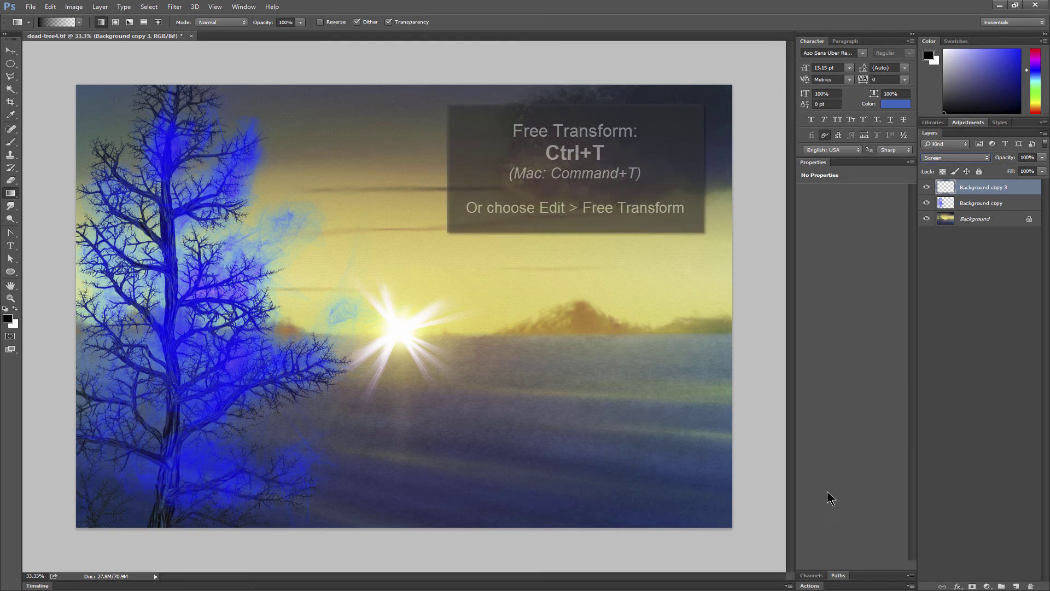
pyautogui.hotkey('ctrl', 't')
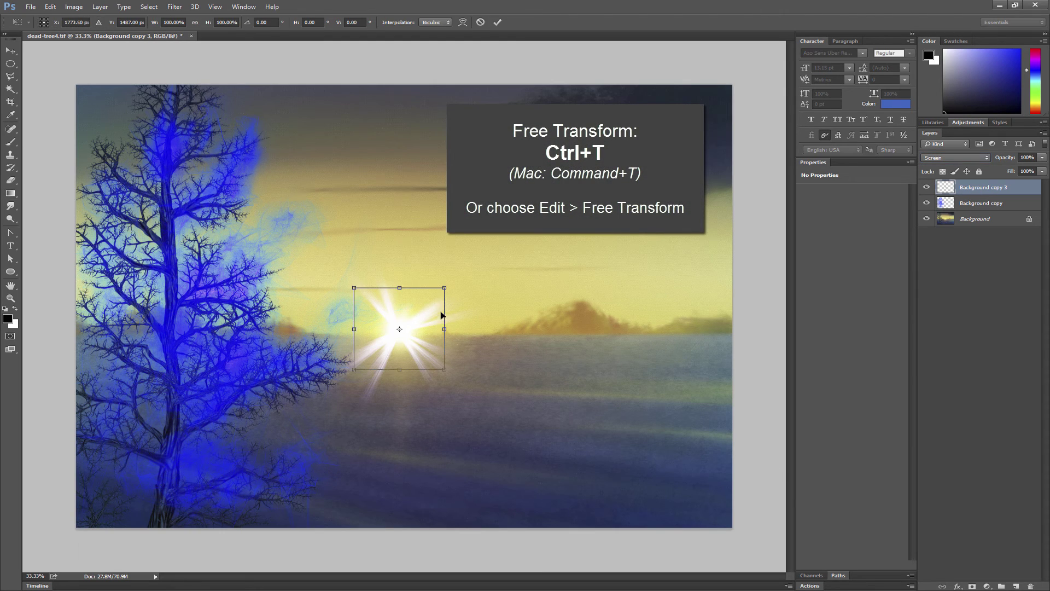
pyautogui.moveTo(444, 285); pyautogui.dragTo(518, 259)
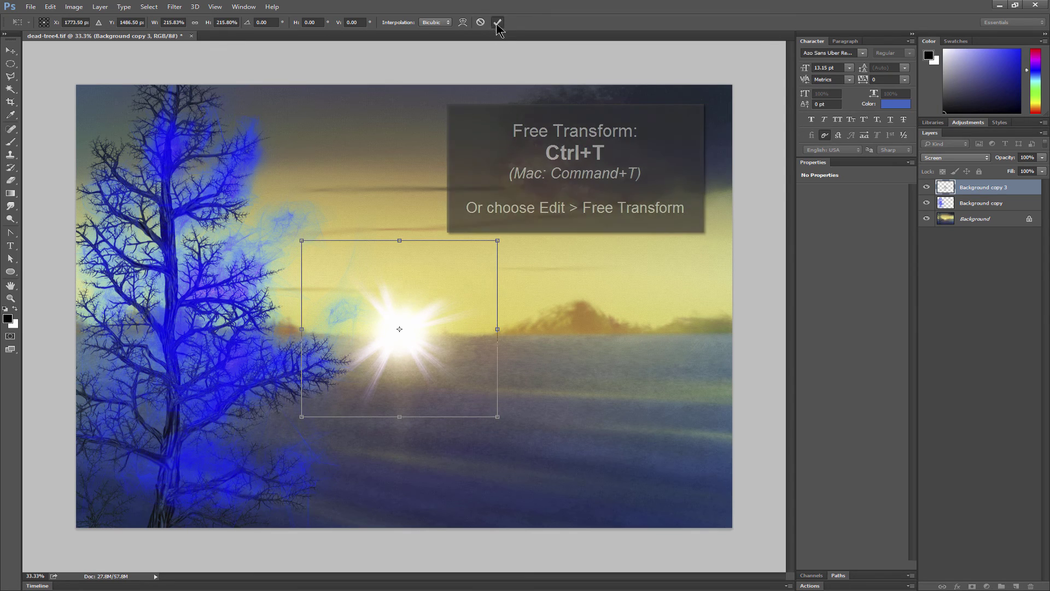
pyautogui.click(497, 22)
pyautogui.press('g')
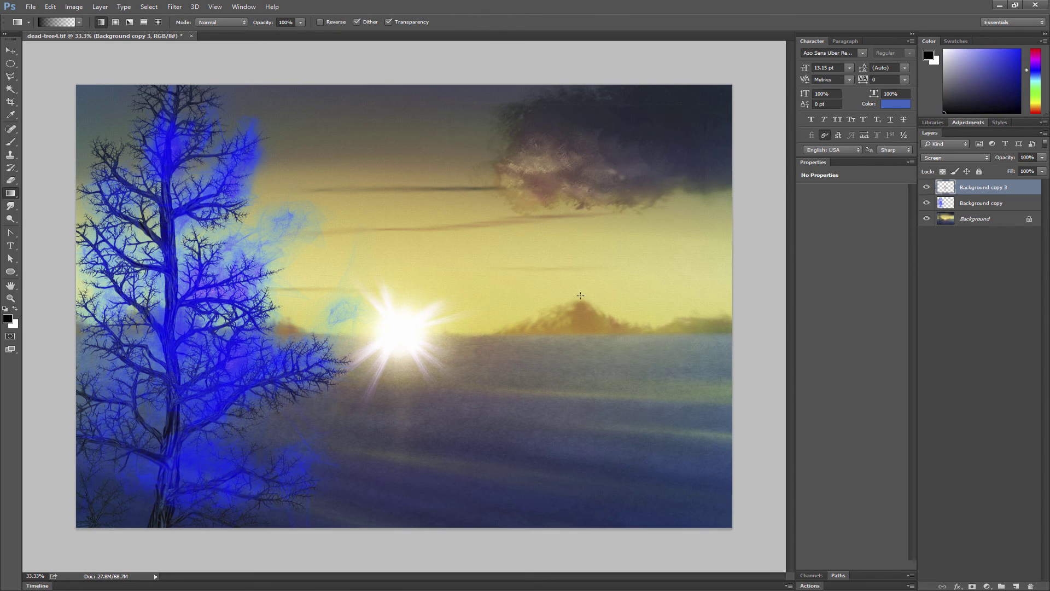
# Move the sun glow into the upper-right sky and add Background copy to the selection
pyautogui.click(11, 51)
pyautogui.moveTo(417, 335); pyautogui.dragTo(693, 268)
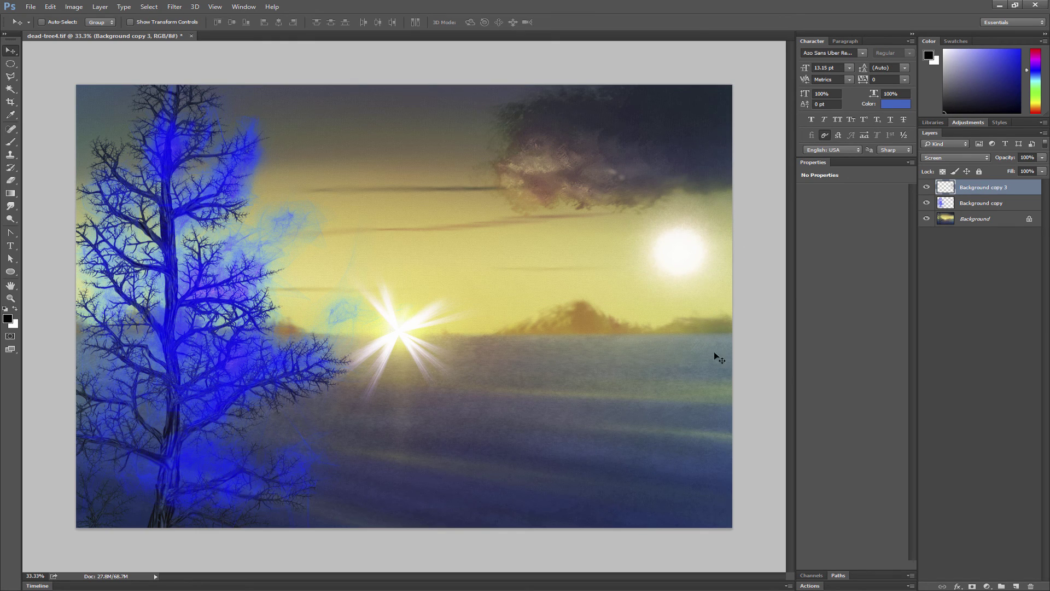
pyautogui.keyDown('shift'); pyautogui.click(978, 203); pyautogui.keyUp('shift')
pyautogui.moveTo(979, 203); pyautogui.dragTo(1027, 583)
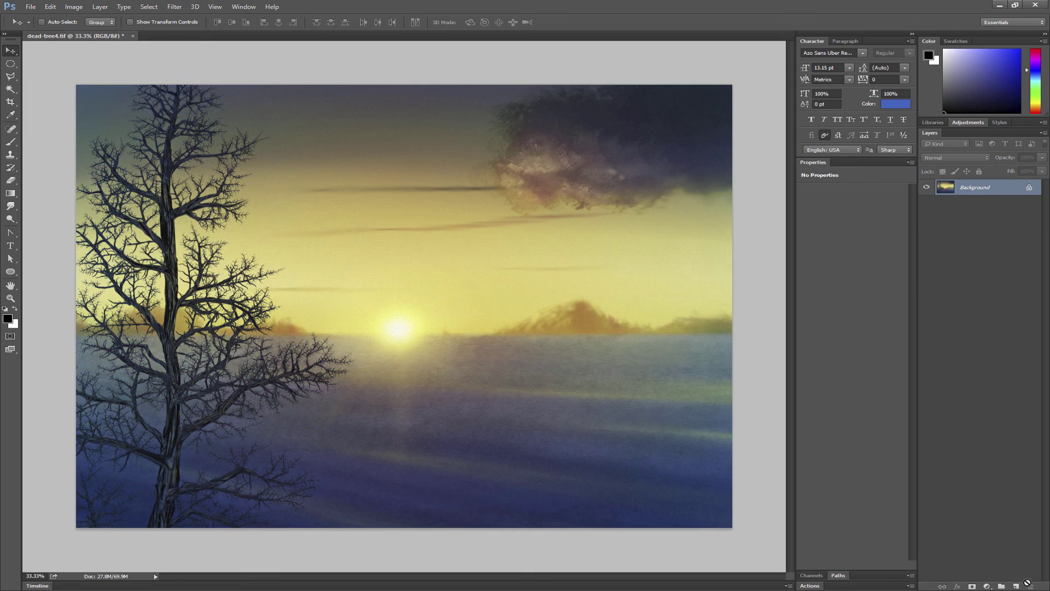